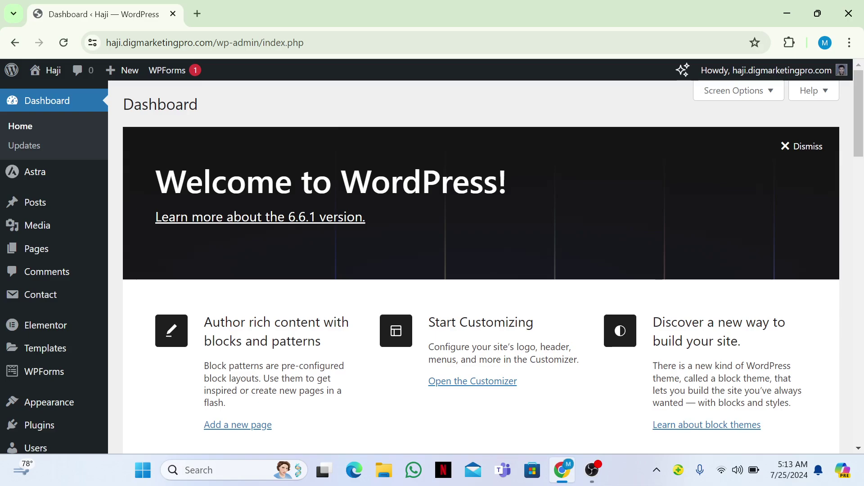
# Go to Plugins > Add New Plugin in the admin sidebar
pyautogui.scroll(-2, 432, 266)
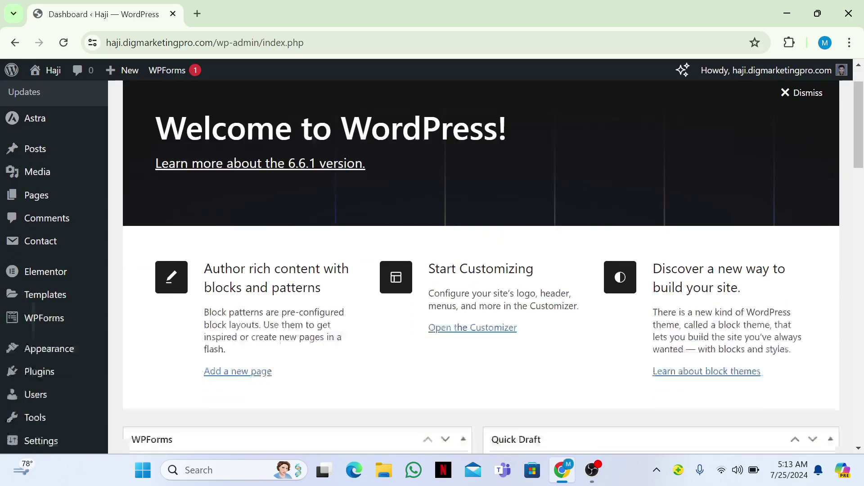
pyautogui.moveTo(86, 284)
pyautogui.moveTo(52, 348)
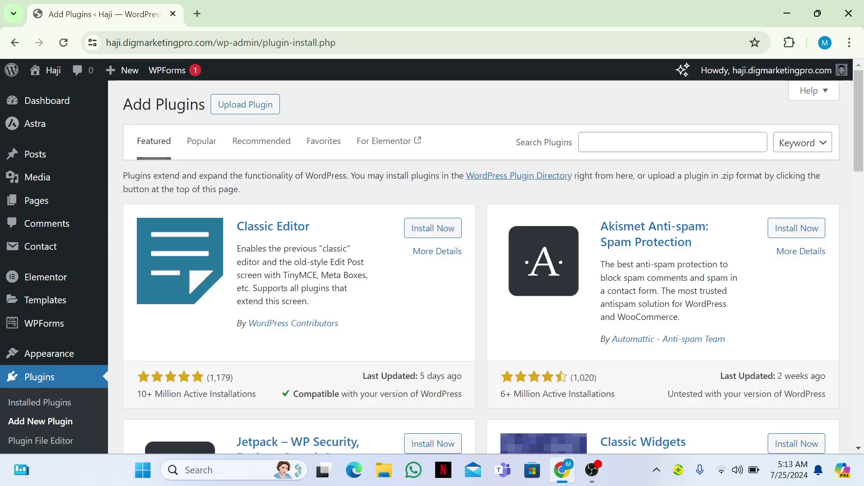
pyautogui.click(586, 142)
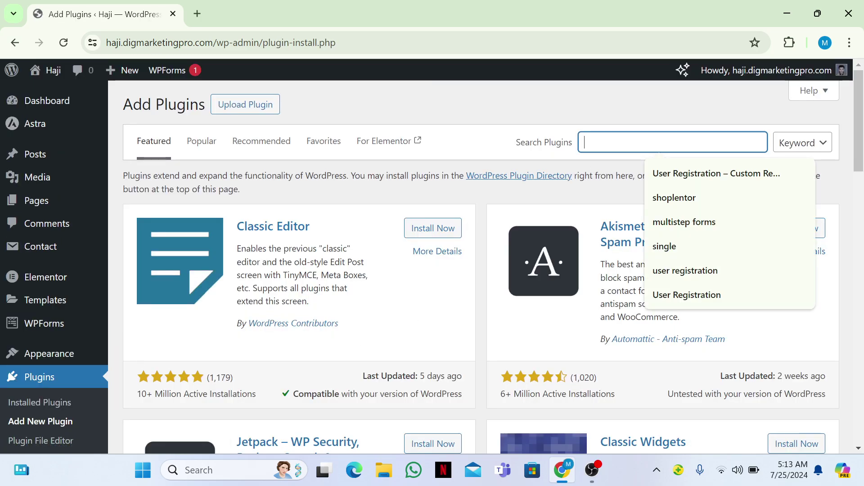
# Search plugins for 'rec', then install and activate ReCaptcha v2 for Contact Form 7
pyautogui.write('recaptcha')
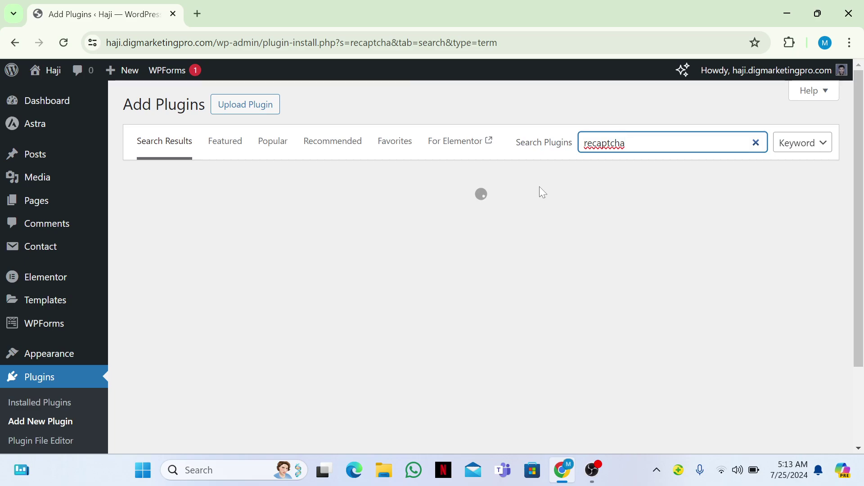
pyautogui.scroll(-3, 547, 336)
pyautogui.scroll(-2, 450, 270)
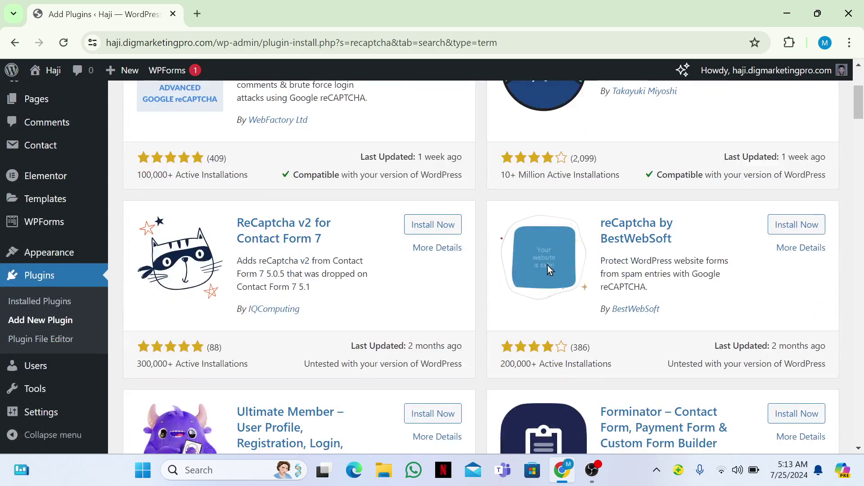
pyautogui.click(430, 227)
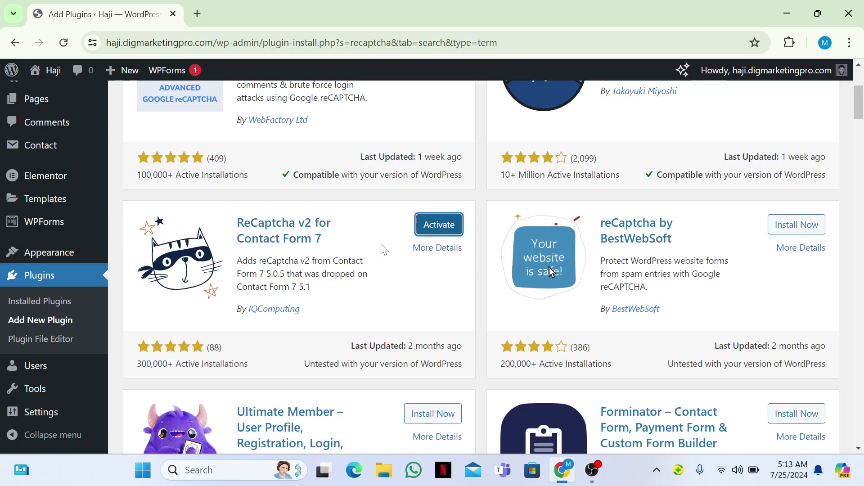
pyautogui.click(428, 232)
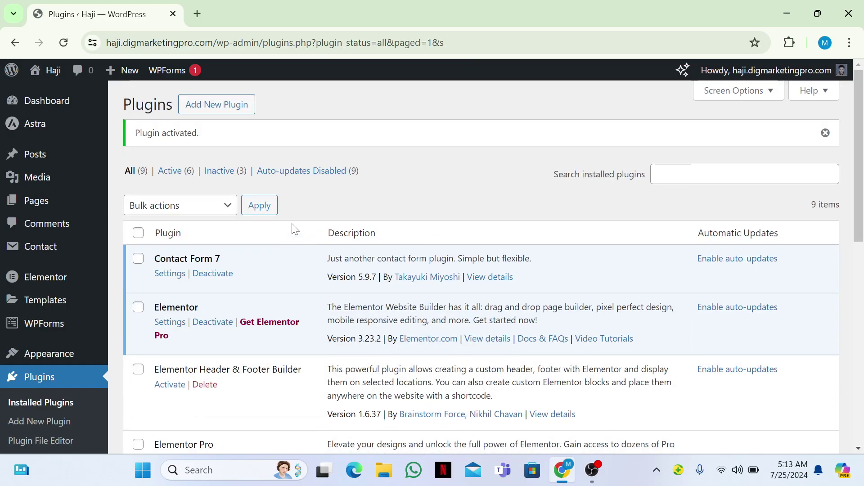
# Open the live site from the admin bar's Visit Site link in a new browser tab
pyautogui.scroll(-2, 293, 229)
pyautogui.scroll(2, 294, 228)
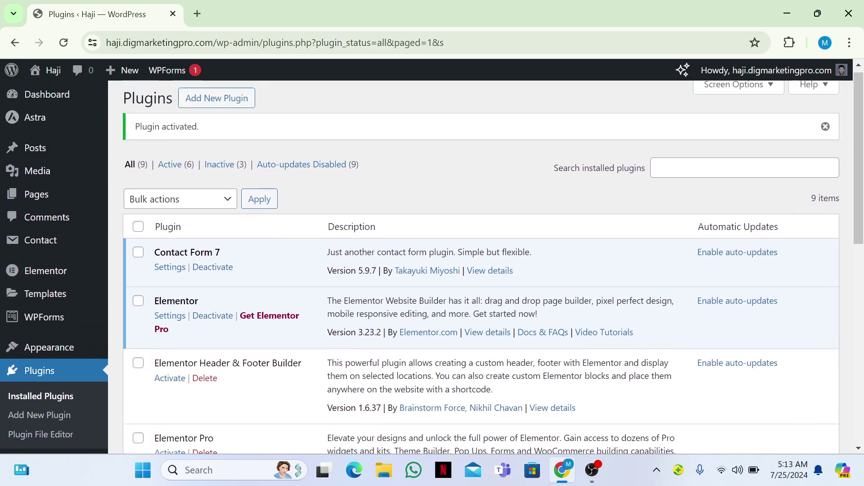
pyautogui.moveTo(54, 71)
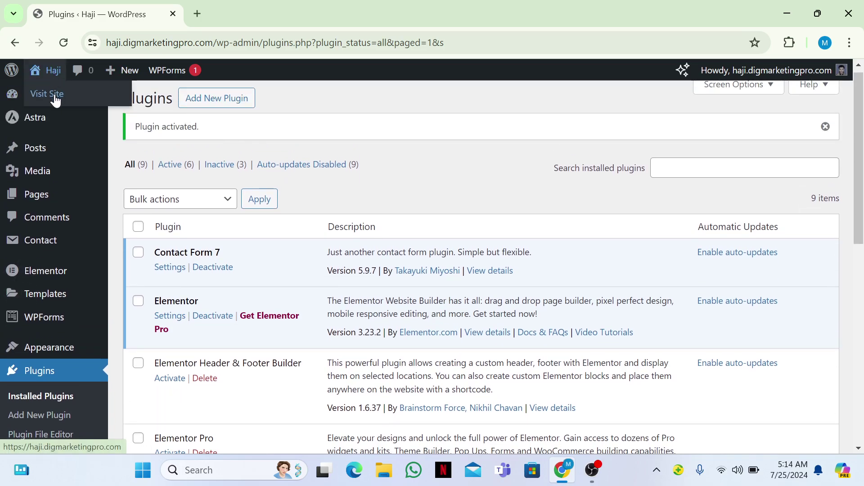
pyautogui.rightClick(57, 96)
pyautogui.click(72, 110)
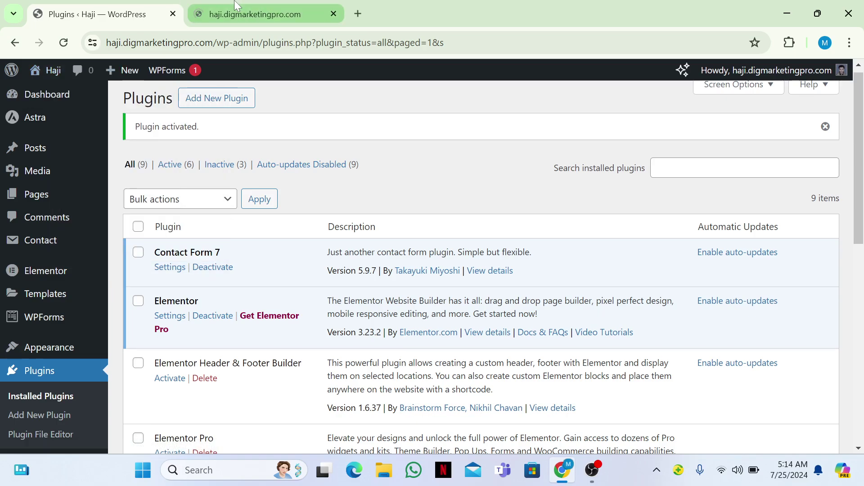
pyautogui.click(238, 7)
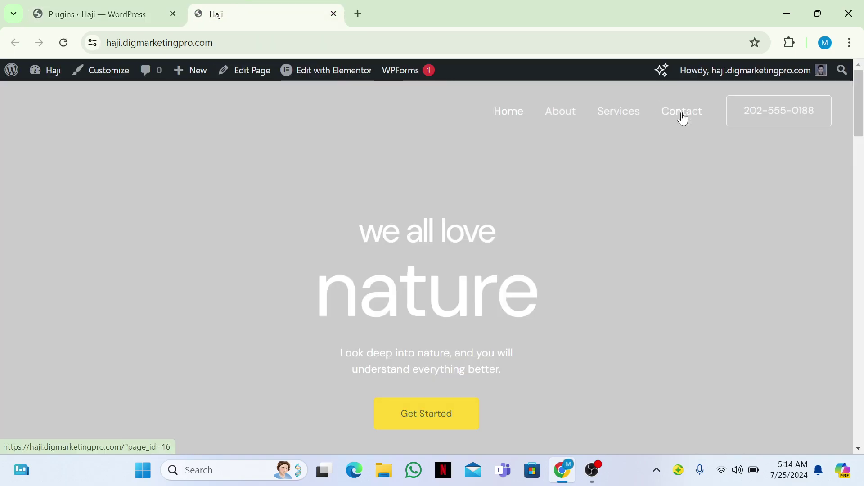
# Review the form on the site's Contact page, then return to the Plugins admin tab
pyautogui.click(683, 118)
pyautogui.scroll(-7, 683, 117)
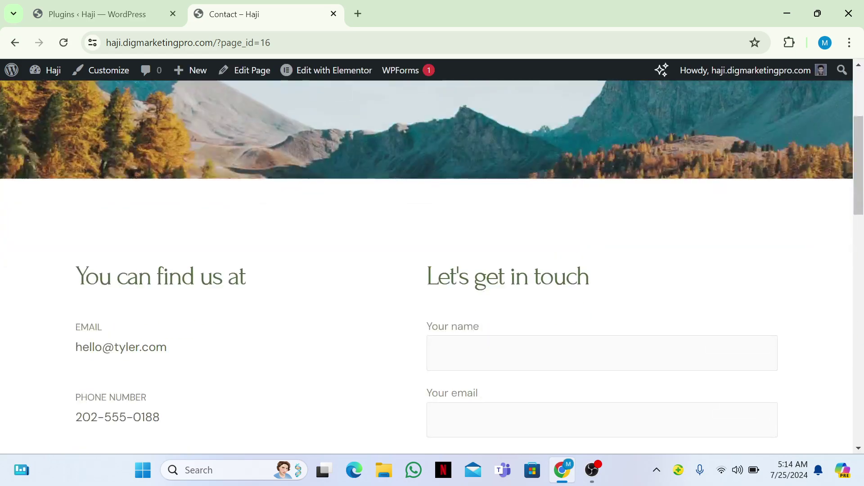
pyautogui.scroll(-1, 432, 257)
pyautogui.scroll(1, 433, 265)
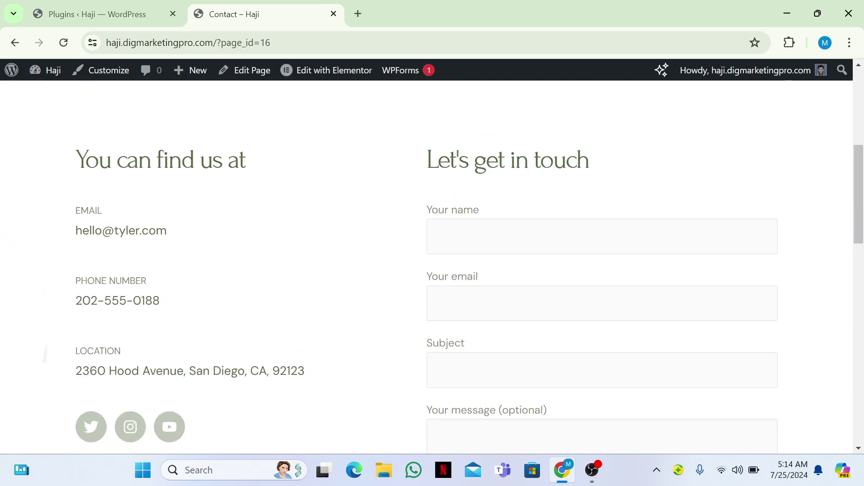
pyautogui.scroll(-4, 432, 266)
pyautogui.scroll(-1, 432, 265)
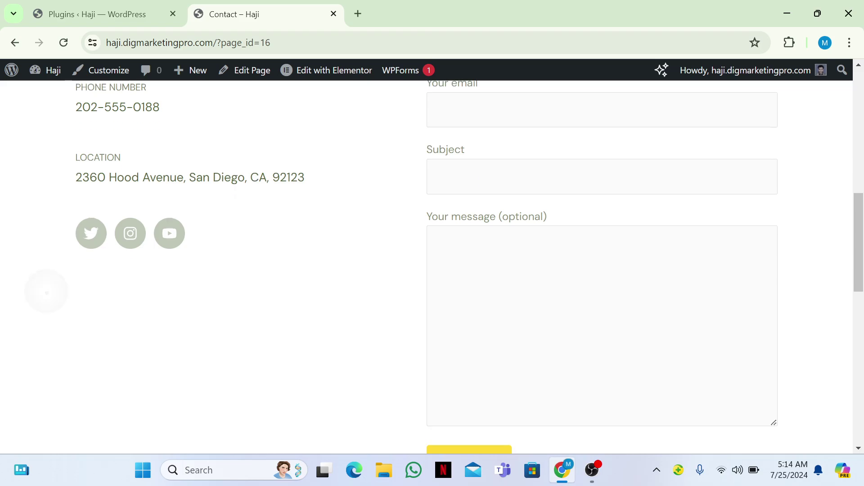
pyautogui.scroll(2, 432, 266)
pyautogui.scroll(6, 432, 265)
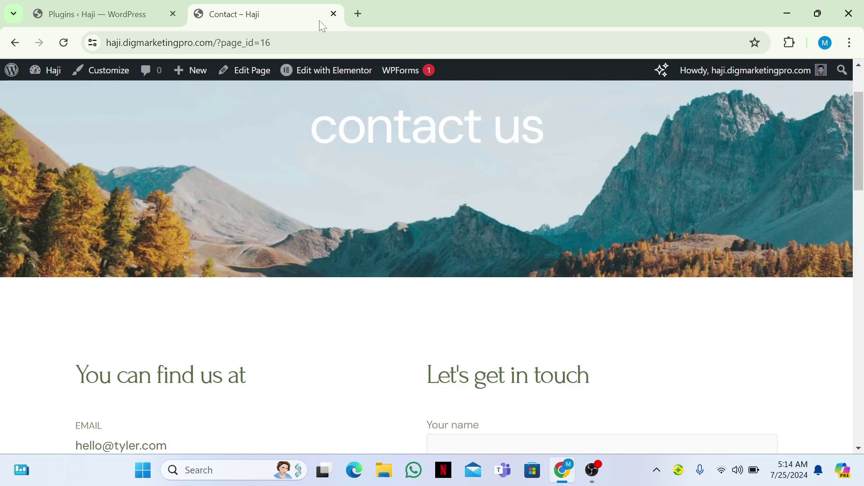
pyautogui.click(119, 3)
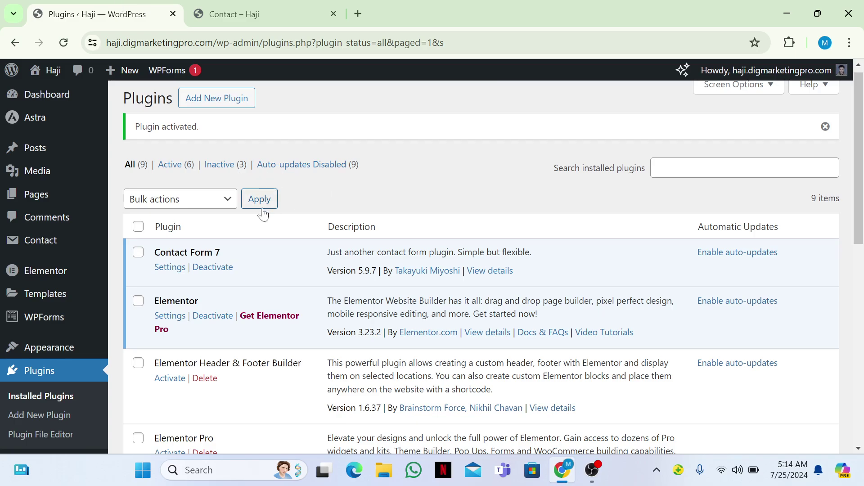
pyautogui.scroll(-1, 261, 212)
# Under Contact > reCaptcha Version, select 'reCaptcha Version 2' as the usage and save
pyautogui.moveTo(57, 180)
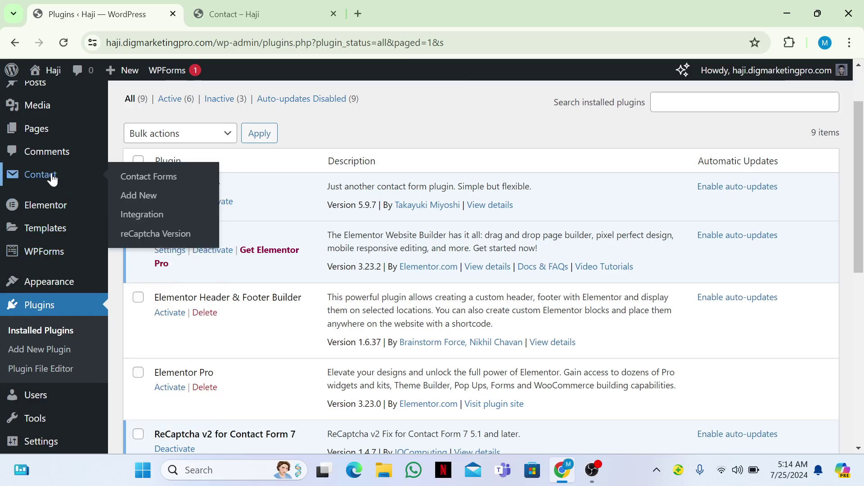
pyautogui.click(145, 235)
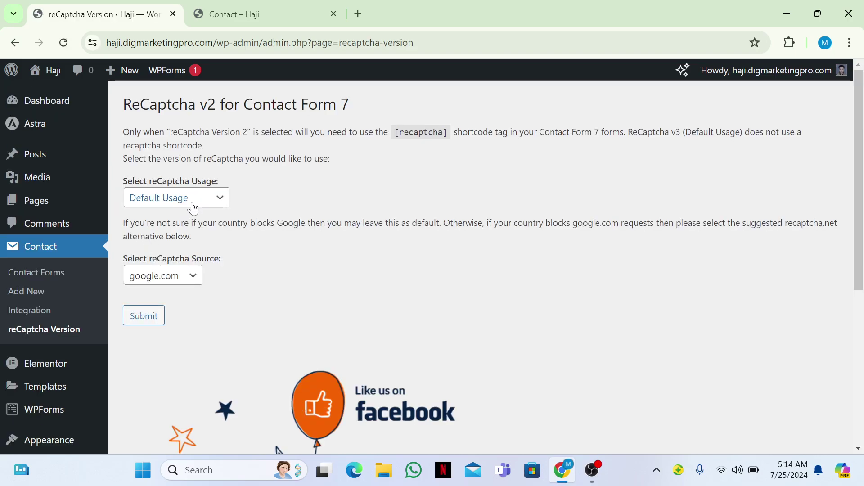
pyautogui.click(191, 202)
pyautogui.click(181, 230)
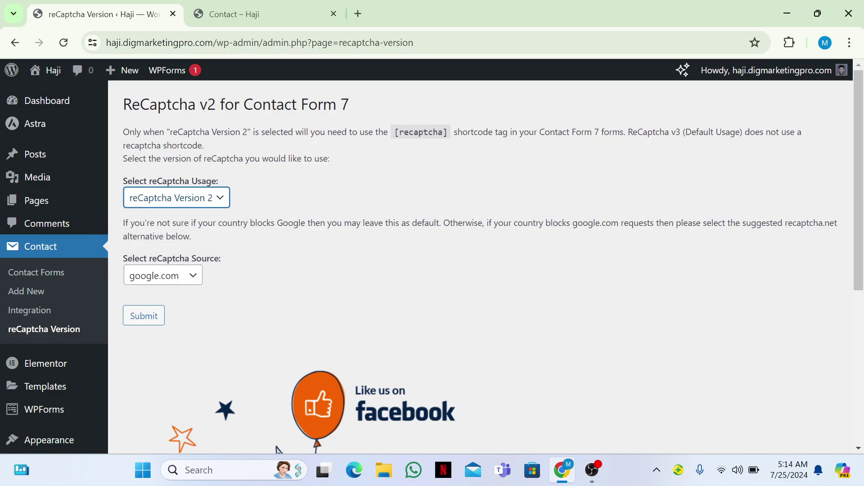
pyautogui.click(145, 316)
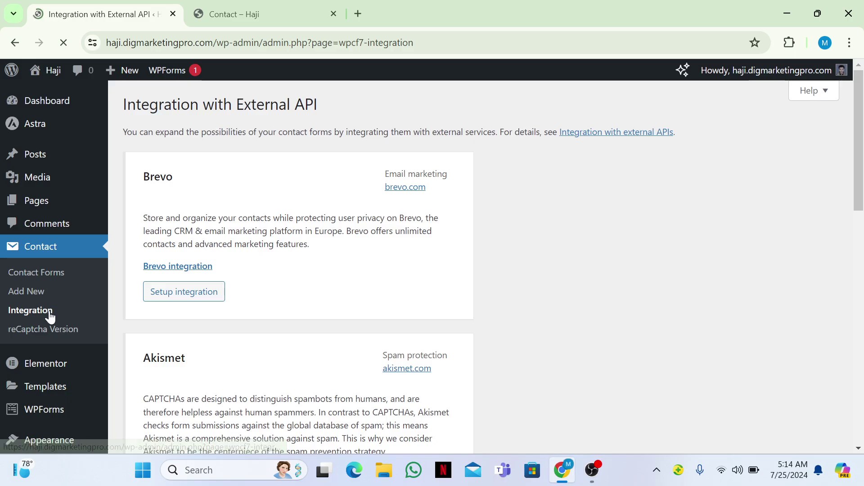
# Start the reCAPTCHA Setup Integration and open its reCAPTCHA help link in a new tab
pyautogui.scroll(-3, 333, 314)
pyautogui.scroll(-10, 297, 265)
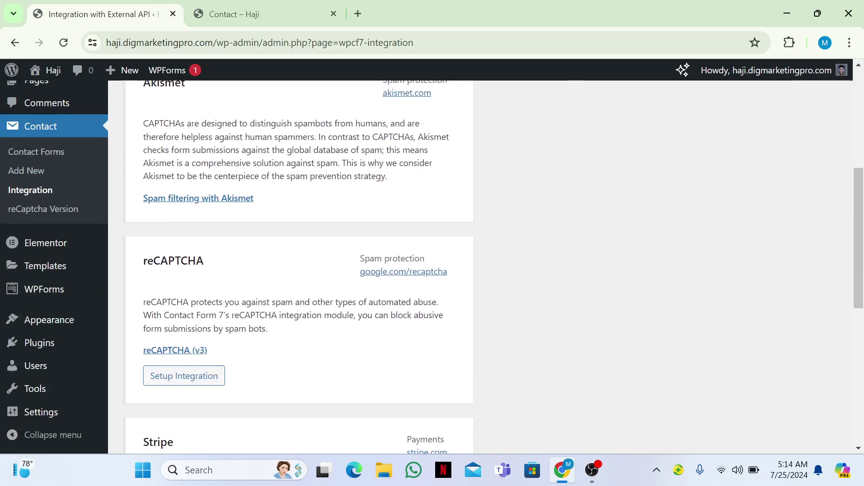
pyautogui.scroll(6, 298, 266)
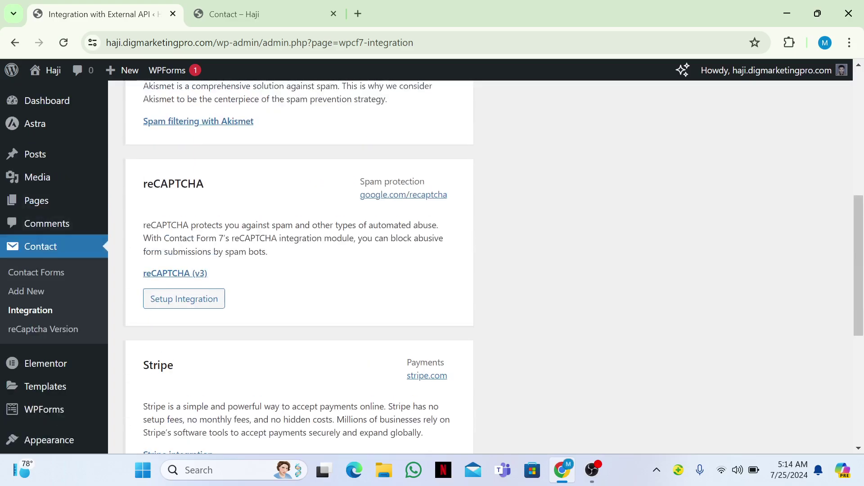
pyautogui.click(180, 300)
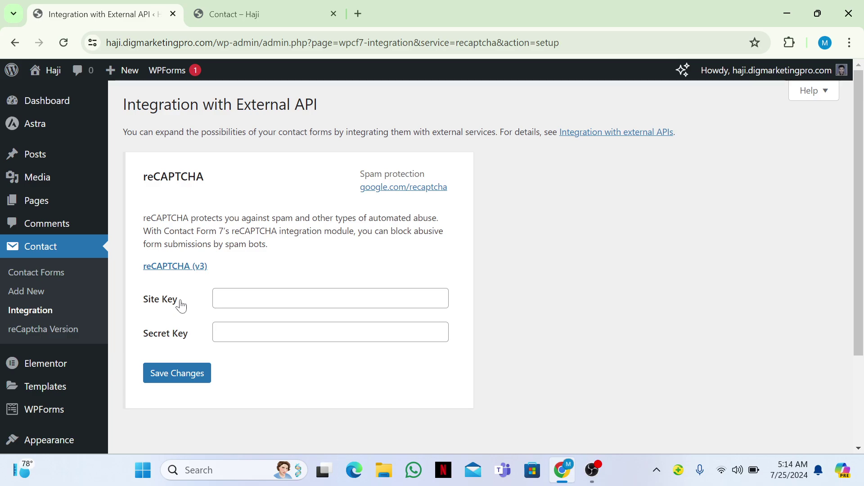
pyautogui.rightClick(185, 267)
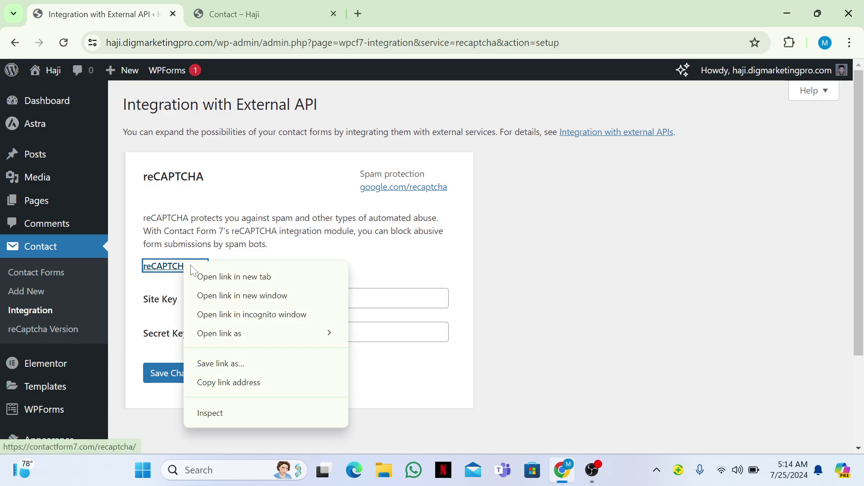
pyautogui.click(201, 276)
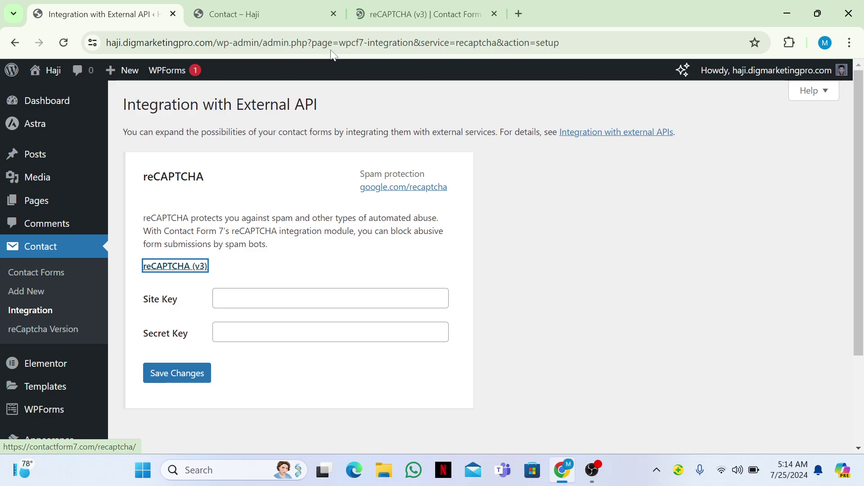
# Close the Contact Form 7 reCAPTCHA docs and follow the link to Google's reCAPTCHA website
pyautogui.click(411, 11)
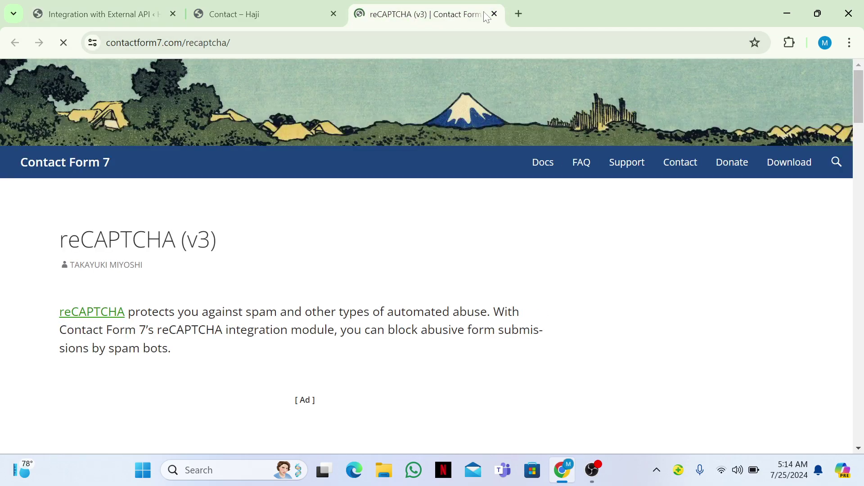
pyautogui.click(494, 14)
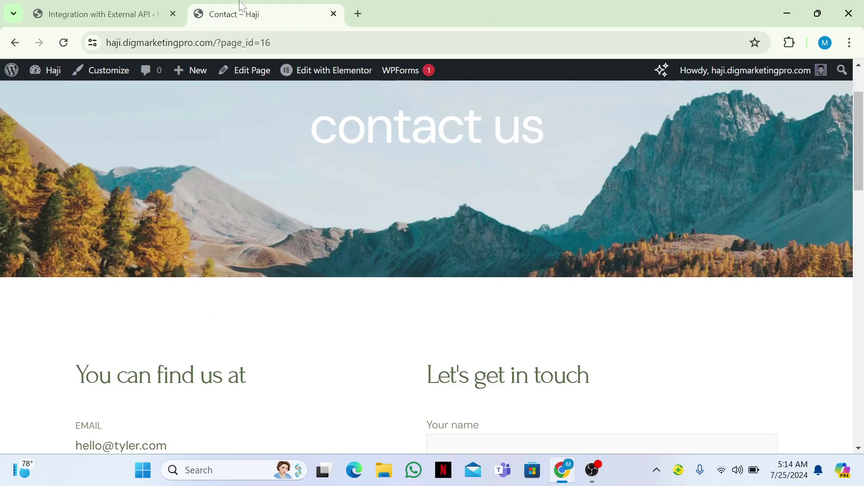
pyautogui.click(165, 5)
pyautogui.click(378, 192)
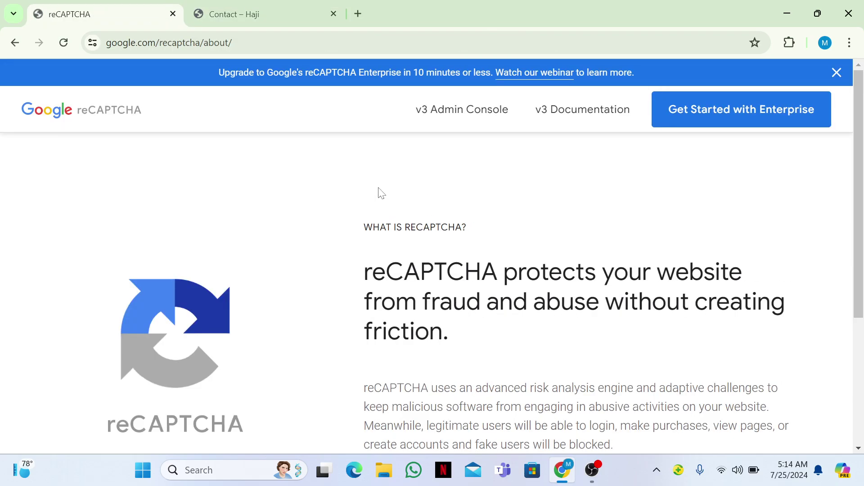
# Open the WordPress Dashboard in a new tab and move it to the first position
pyautogui.click(266, 1)
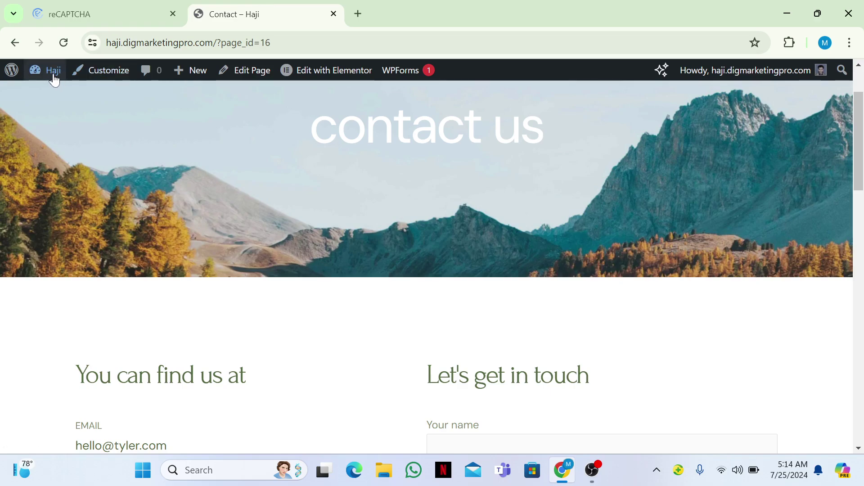
pyautogui.moveTo(54, 74)
pyautogui.rightClick(49, 96)
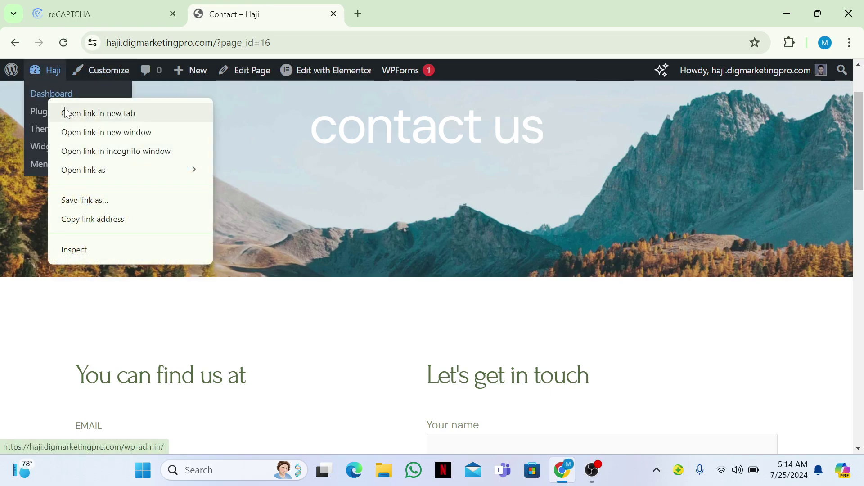
pyautogui.click(65, 112)
pyautogui.moveTo(420, 9); pyautogui.dragTo(100, 14)
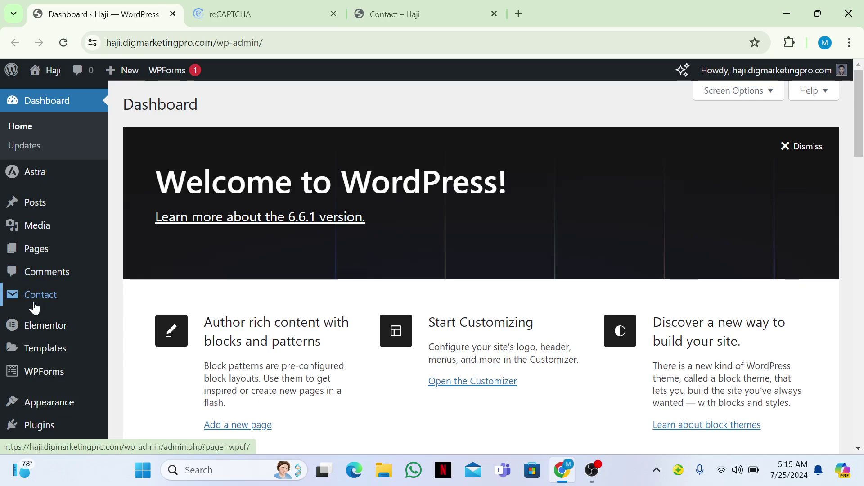
# Reopen Contact > Integration's reCAPTCHA setup, then go back to Google's reCAPTCHA page
pyautogui.moveTo(31, 311)
pyautogui.click(138, 334)
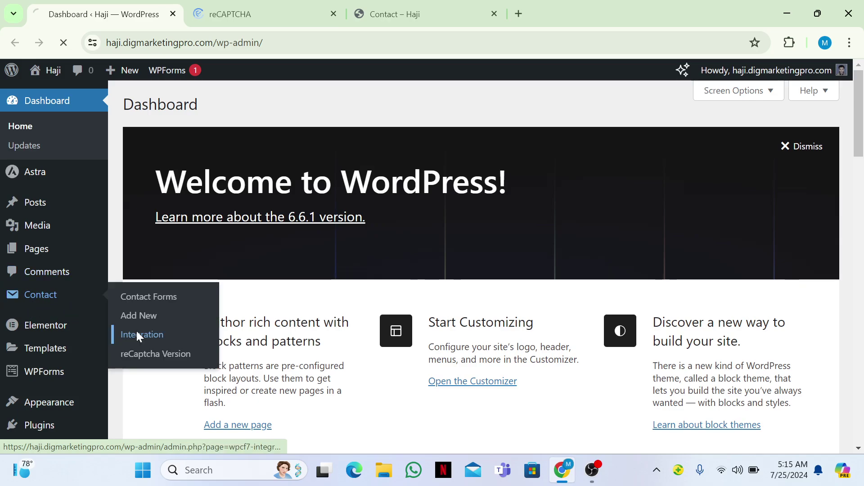
pyautogui.scroll(-10, 332, 305)
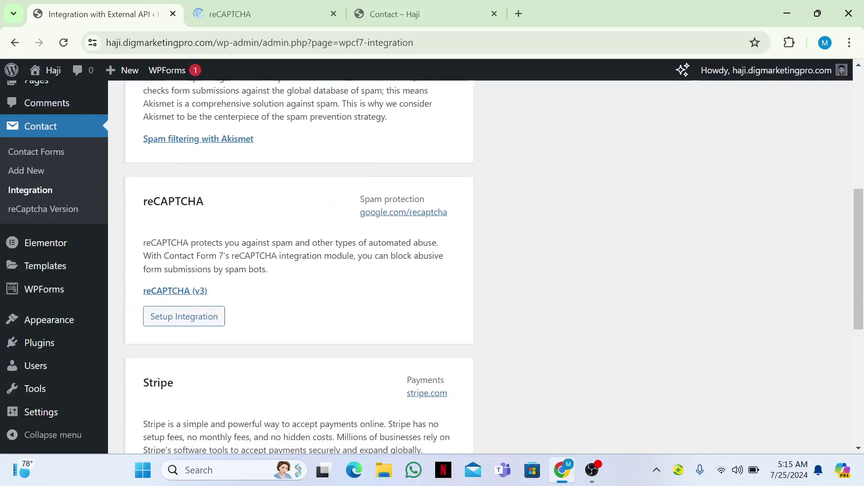
pyautogui.click(184, 309)
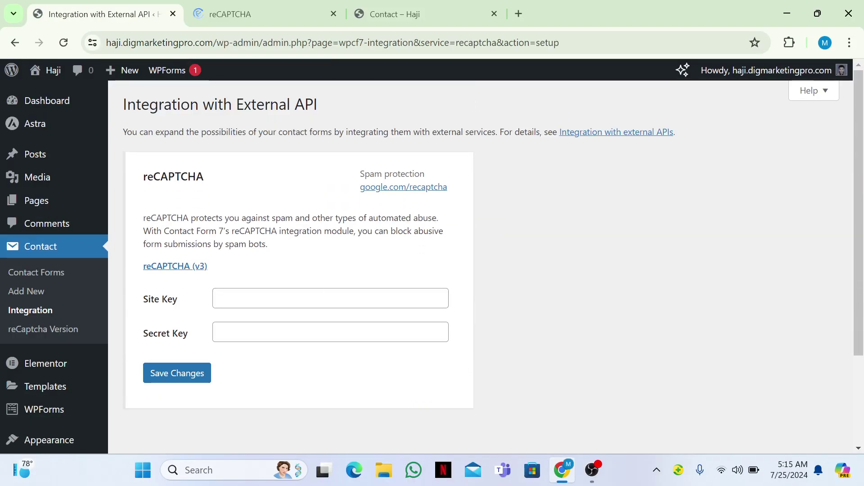
pyautogui.click(279, 6)
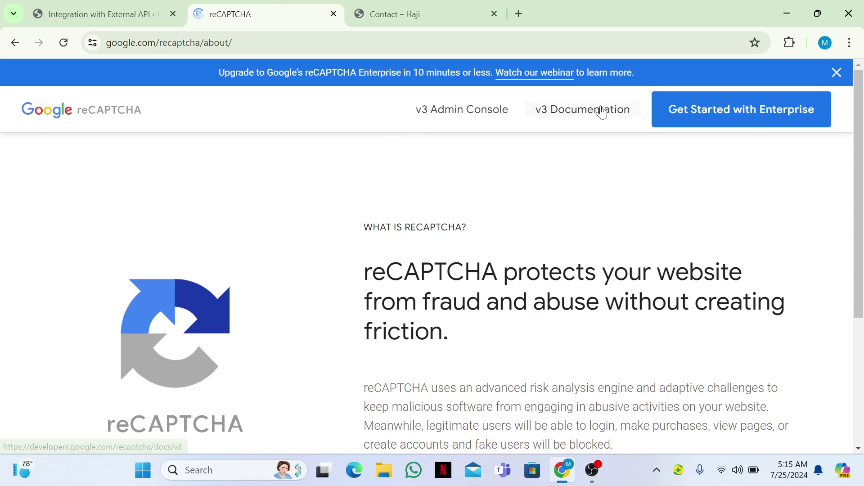
# Open the reCAPTCHA Admin Console and copy the WordPress site's base URL for registration
pyautogui.click(466, 118)
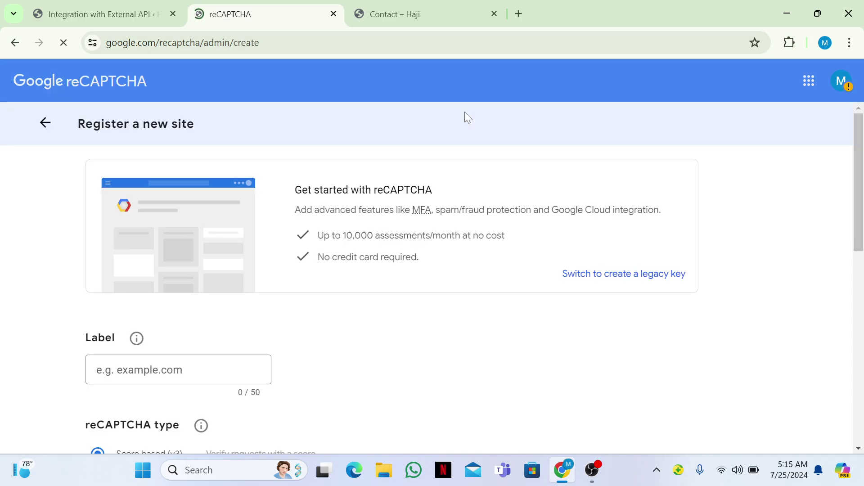
pyautogui.scroll(-2, 345, 145)
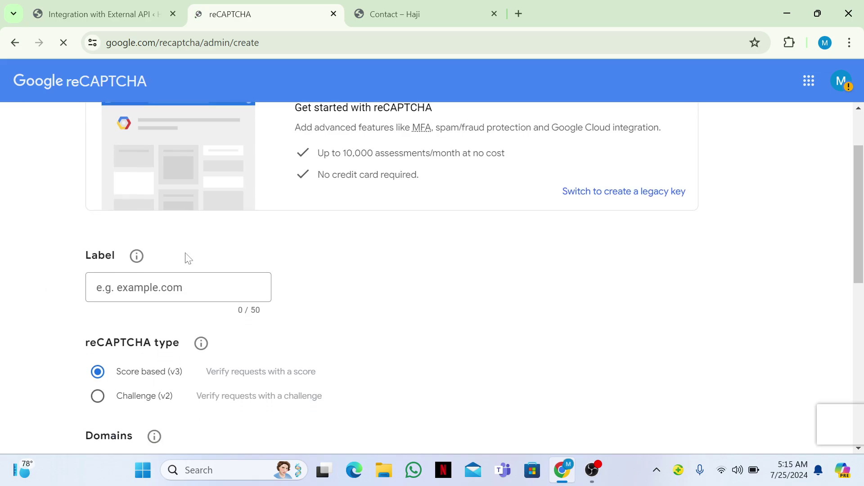
pyautogui.click(167, 6)
pyautogui.moveTo(207, 63)
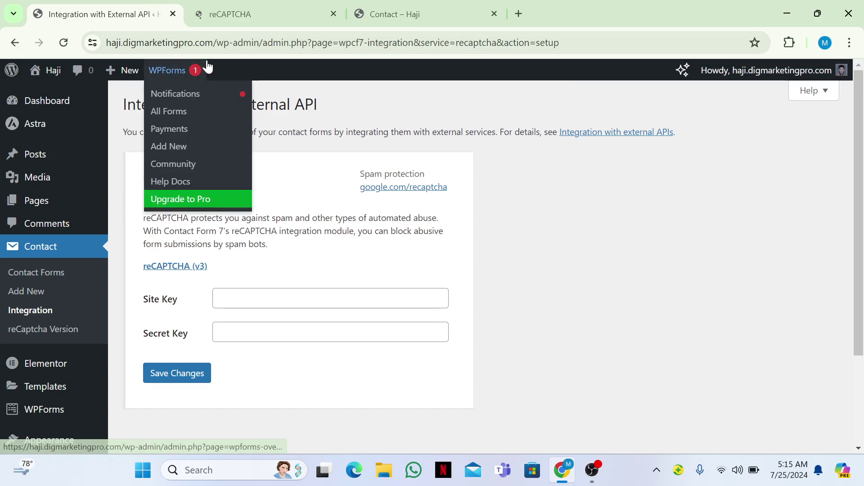
pyautogui.moveTo(218, 42); pyautogui.dragTo(65, 54)
pyautogui.hotkey('ctrl', 'c')
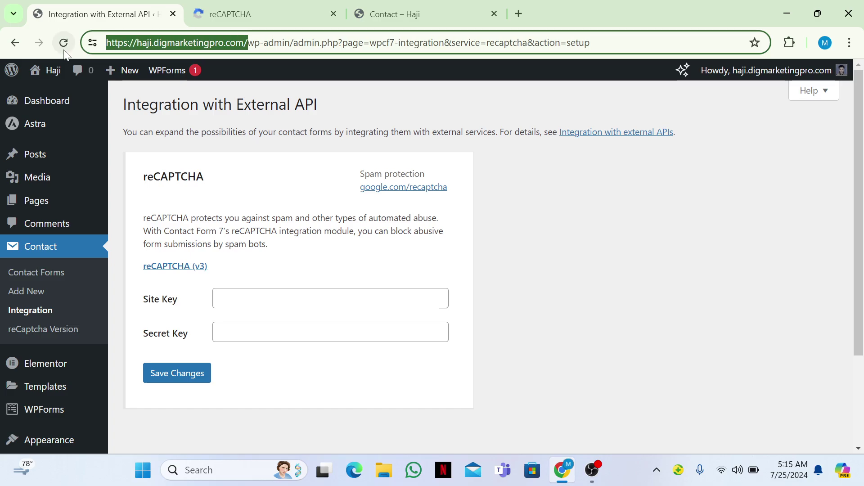
pyautogui.click(285, 6)
# Paste the site URL as the Label and choose the Challenge (v2) type
pyautogui.click(179, 287)
pyautogui.hotkey('ctrl', 'v')
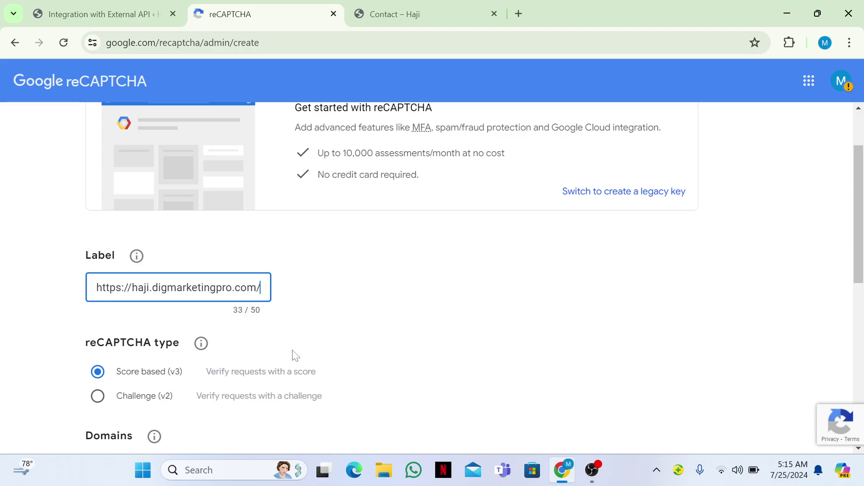
pyautogui.scroll(-4, 394, 347)
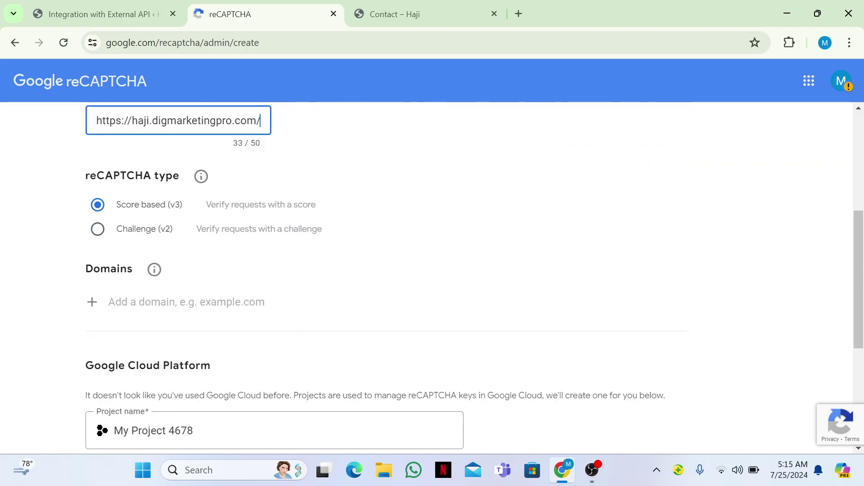
pyautogui.click(98, 229)
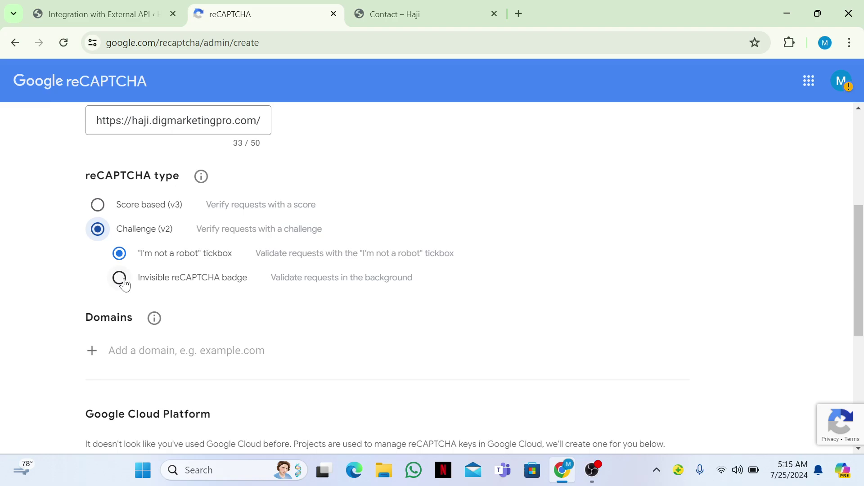
pyautogui.scroll(-1, 234, 301)
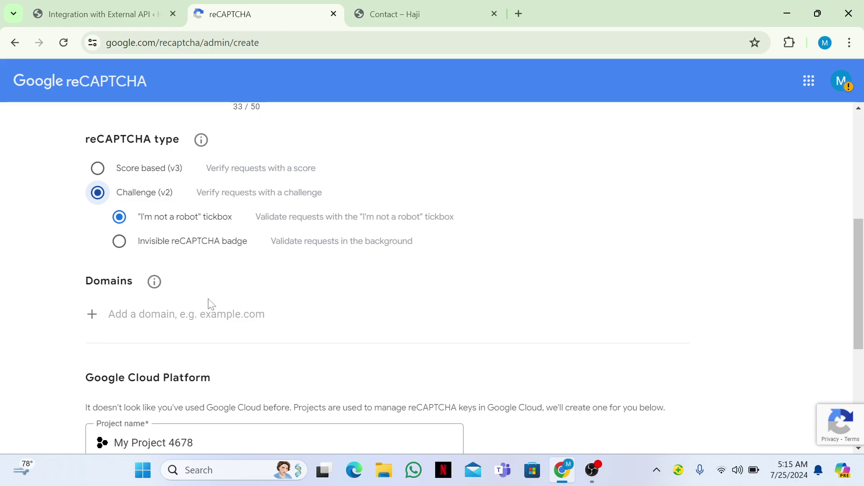
pyautogui.click(186, 314)
pyautogui.hotkey('ctrl', 'v')
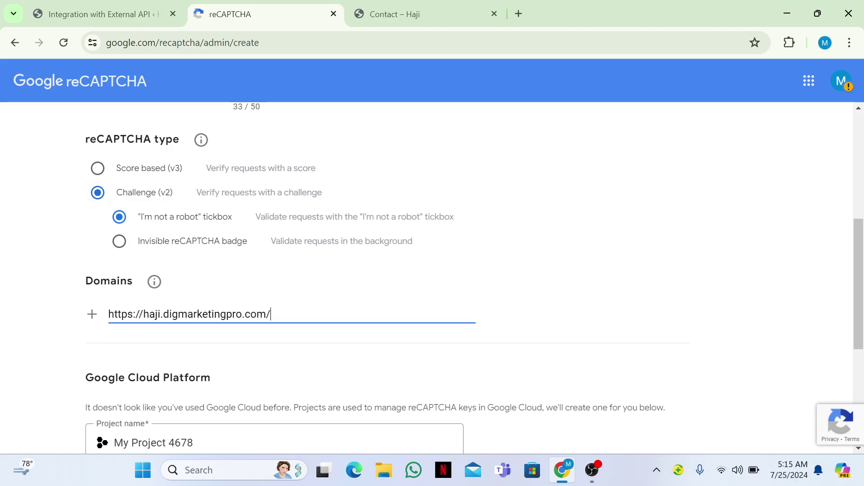
pyautogui.moveTo(143, 315); pyautogui.dragTo(107, 318)
pyautogui.press('BackSpace')
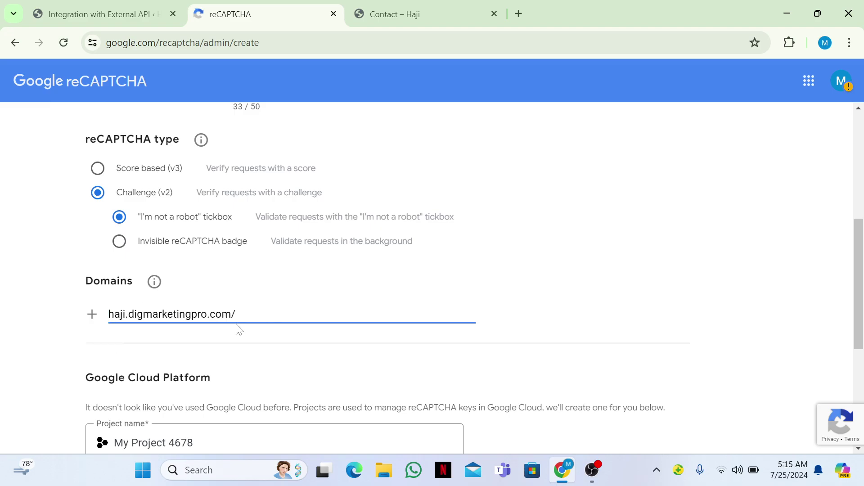
pyautogui.scroll(-3, 469, 278)
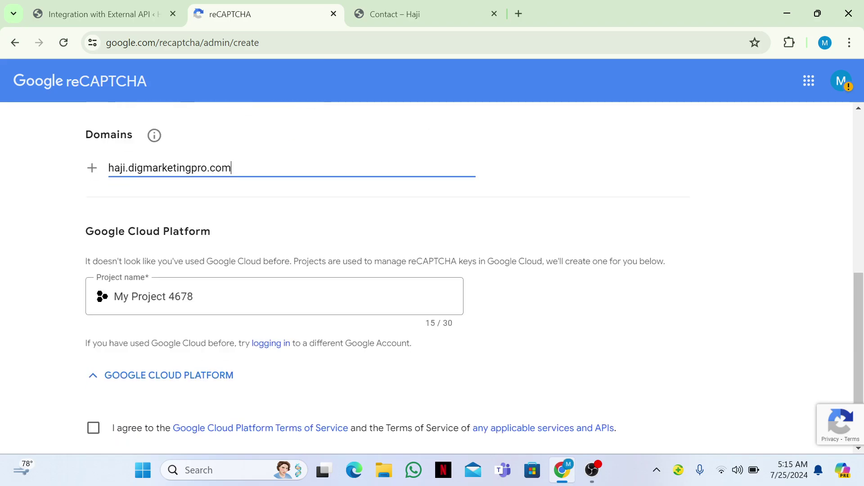
pyautogui.scroll(-2, 432, 270)
pyautogui.click(94, 332)
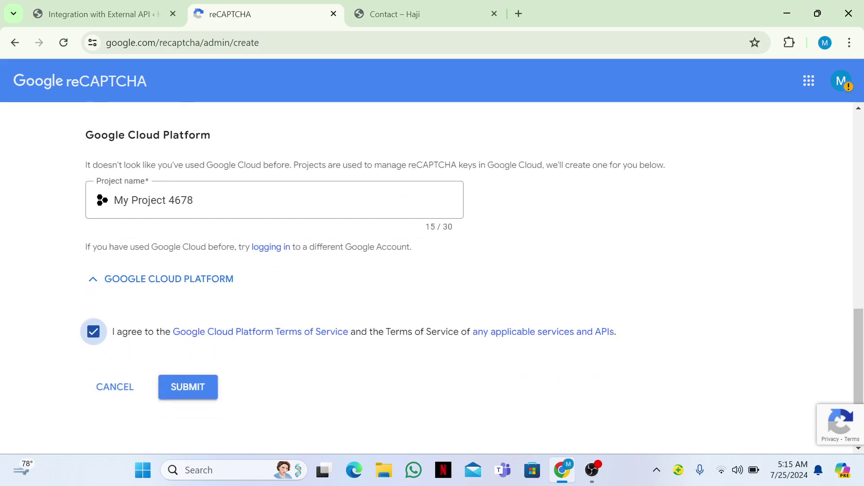
pyautogui.click(196, 400)
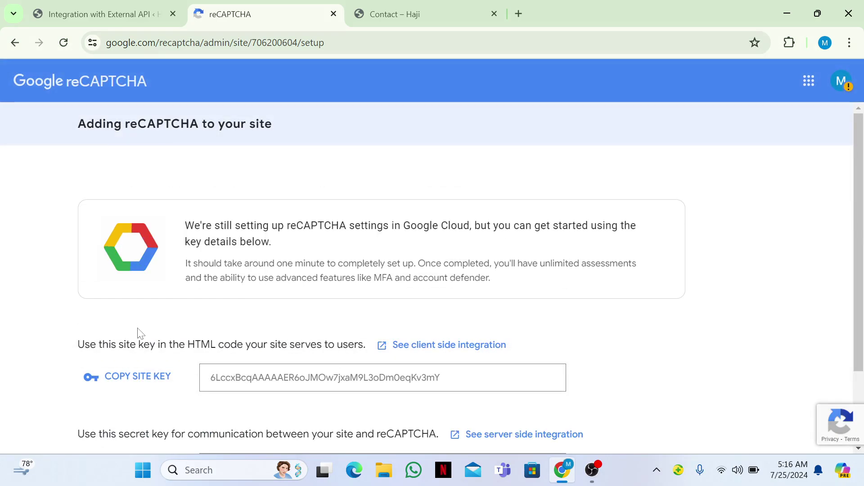
# Copy the generated site key into Contact Form 7's Site Key field
pyautogui.scroll(-3, 140, 332)
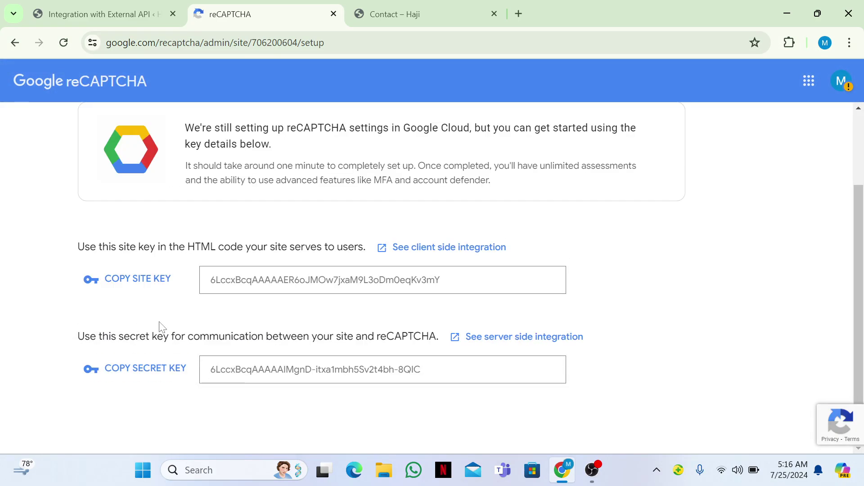
pyautogui.click(147, 291)
pyautogui.click(118, 6)
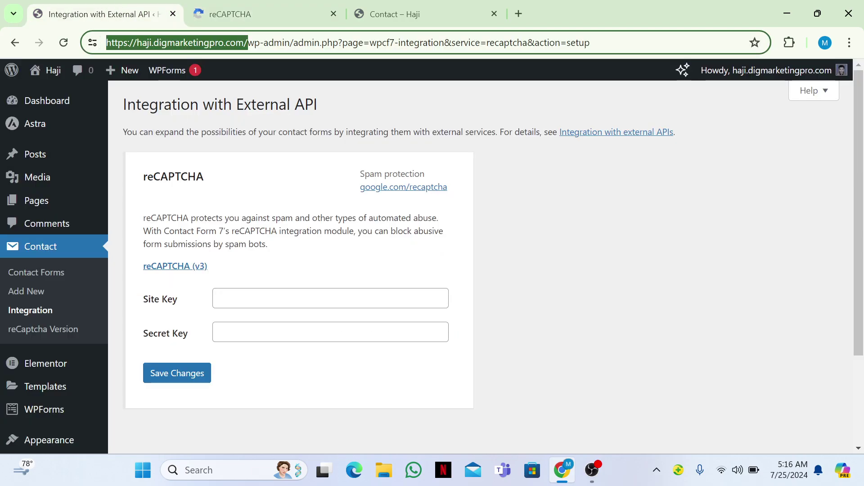
pyautogui.click(330, 298)
pyautogui.hotkey('ctrl', 'v')
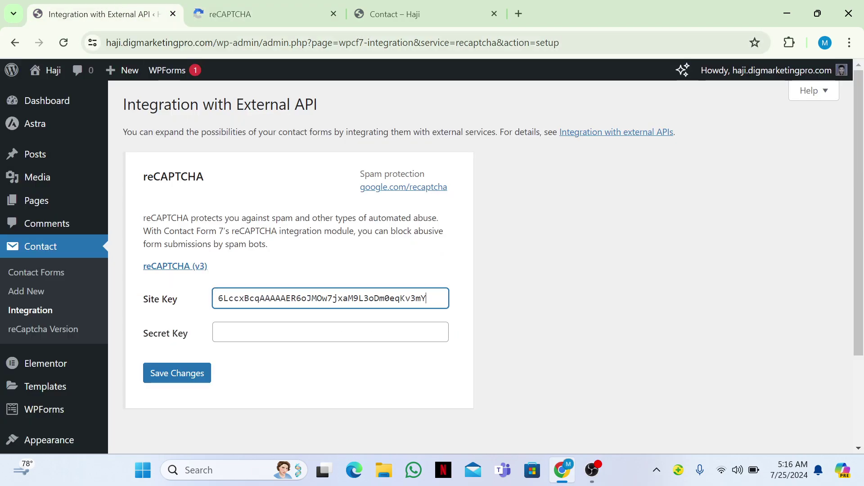
# Paste the reCAPTCHA secret key into the Secret Key field and save the keys
pyautogui.click(265, 14)
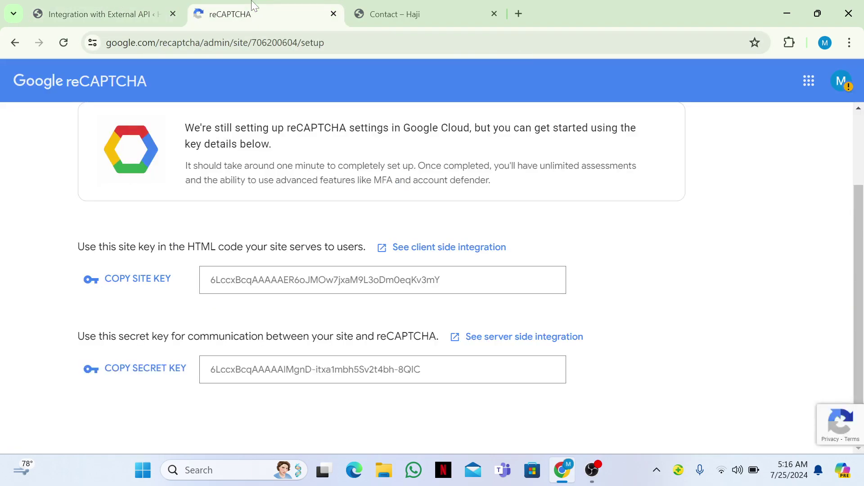
pyautogui.click(157, 375)
pyautogui.click(79, 6)
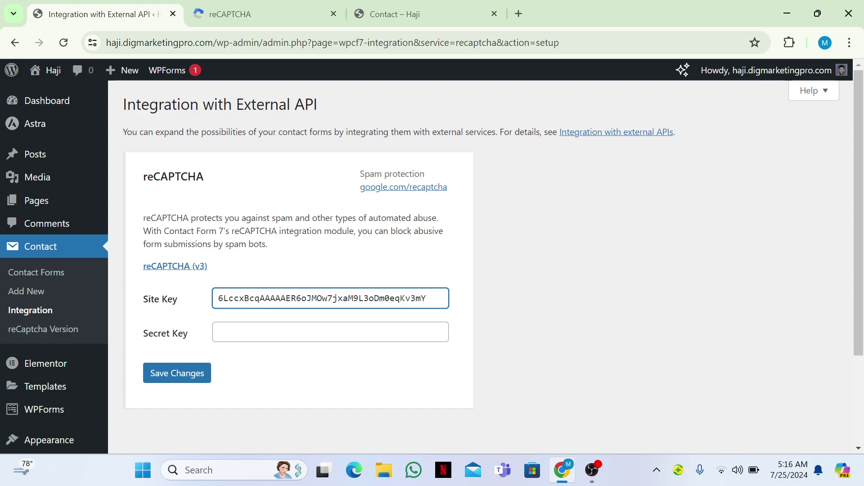
pyautogui.click(331, 332)
pyautogui.hotkey('ctrl', 'v')
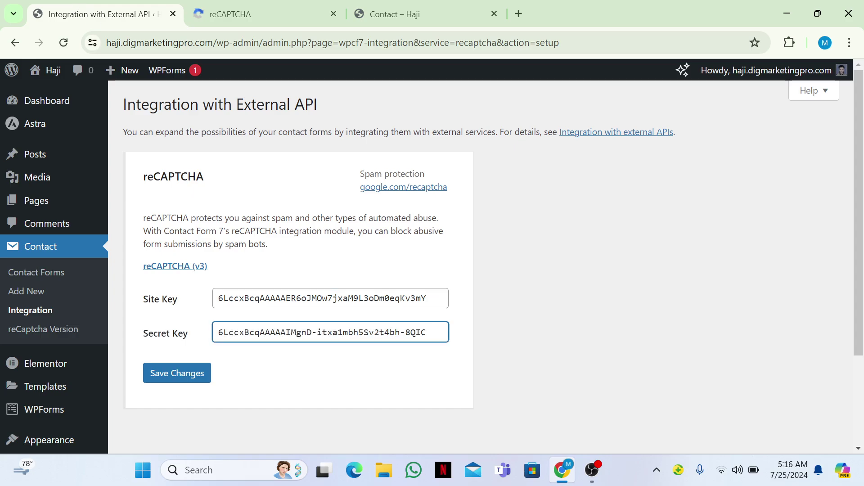
pyautogui.click(190, 377)
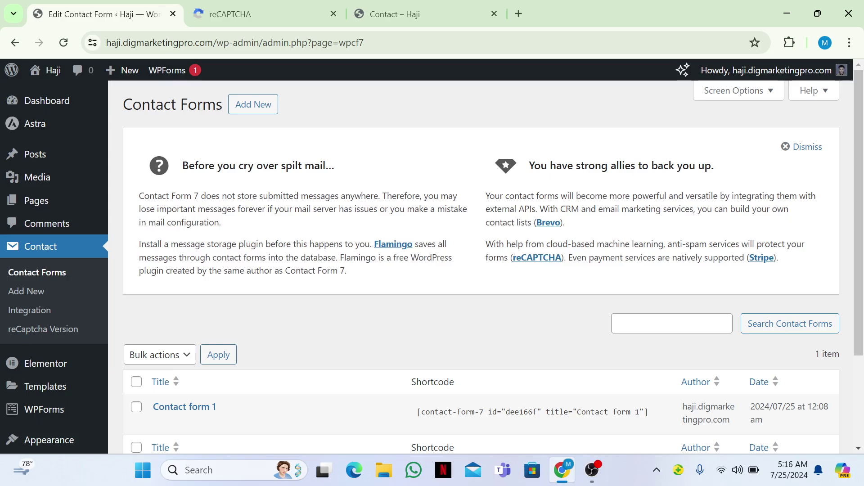
# In Contact form 1's template, add a [recaptcha] line above [submit "Submit"] and save
pyautogui.scroll(-3, 317, 334)
pyautogui.click(162, 306)
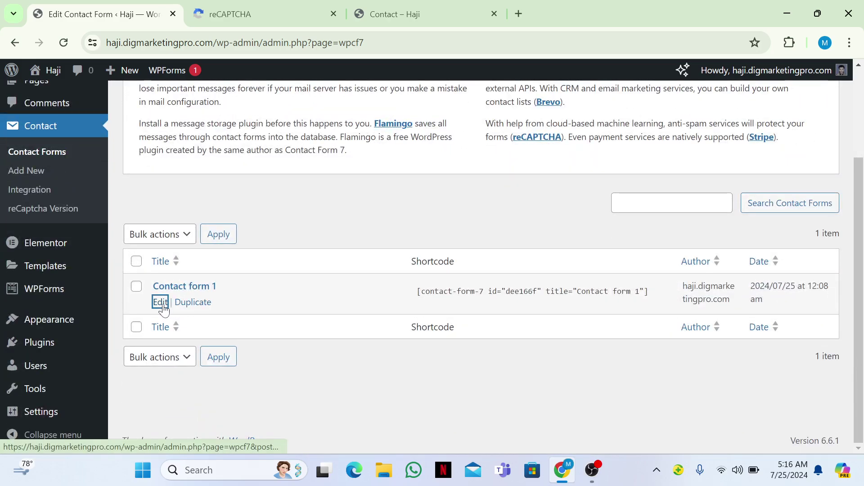
pyautogui.scroll(-5, 383, 354)
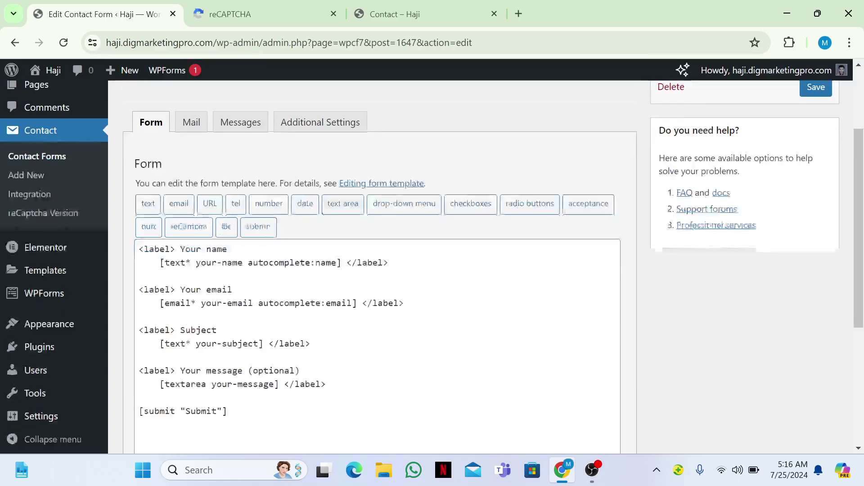
pyautogui.click(326, 270)
pyautogui.press('Return')
pyautogui.press('Return')
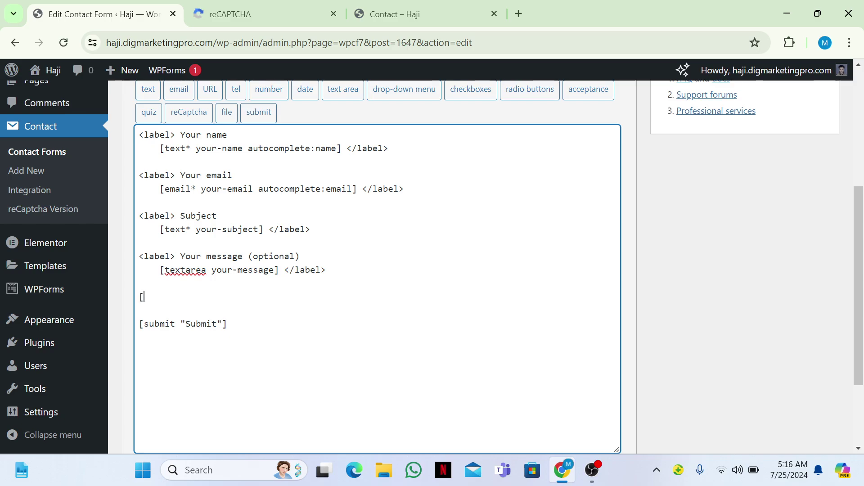
pyautogui.write('[recaptcha]')
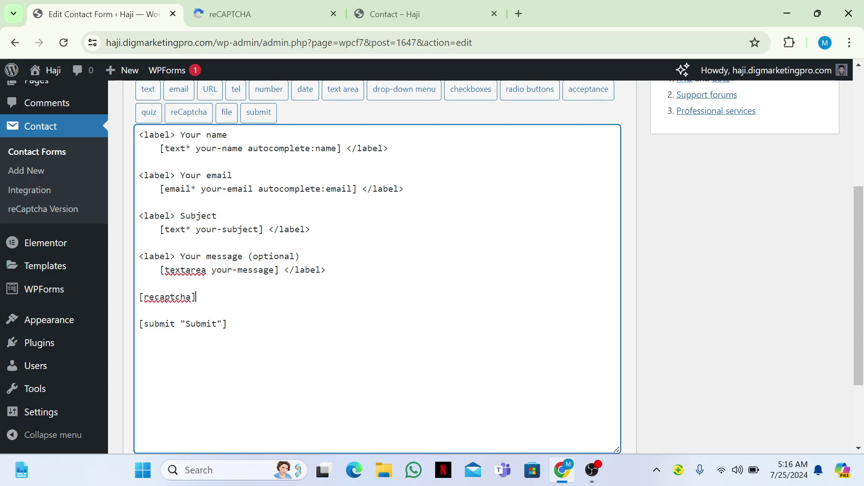
pyautogui.scroll(-2, 164, 340)
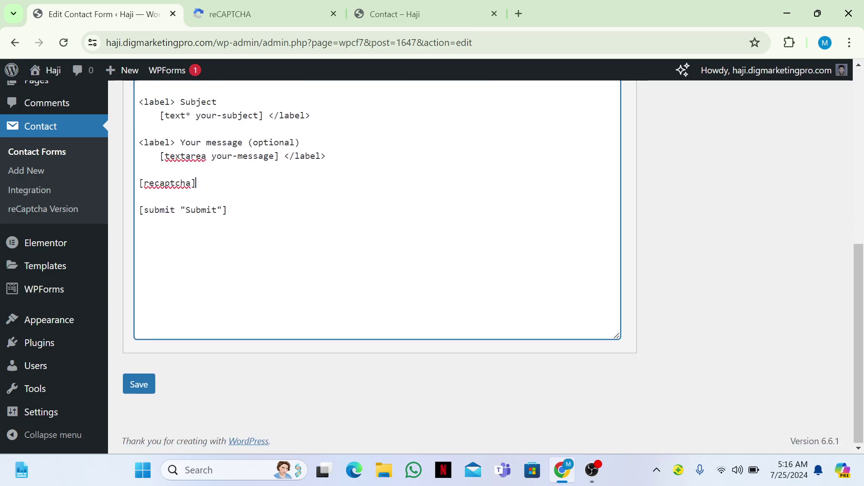
pyautogui.click(139, 384)
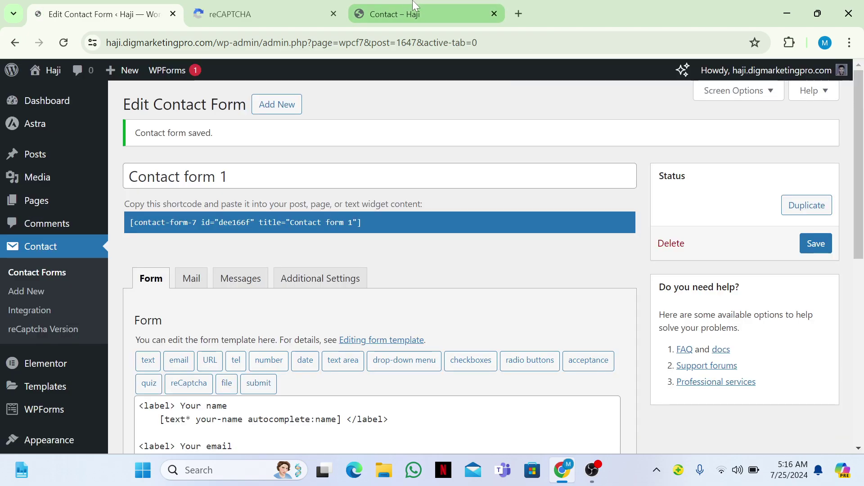
# Reload the live Contact – Haji page, tick 'I'm not a robot', then return to the form editor
pyautogui.click(414, 7)
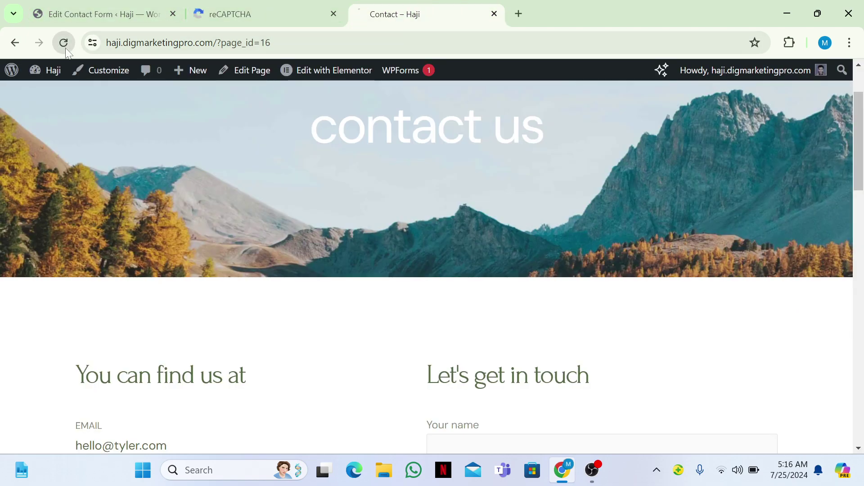
pyautogui.click(64, 43)
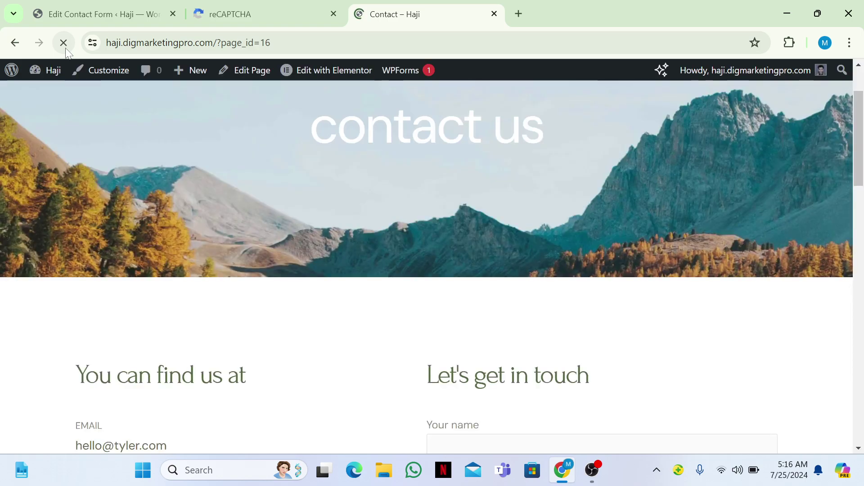
pyautogui.scroll(-10, 432, 271)
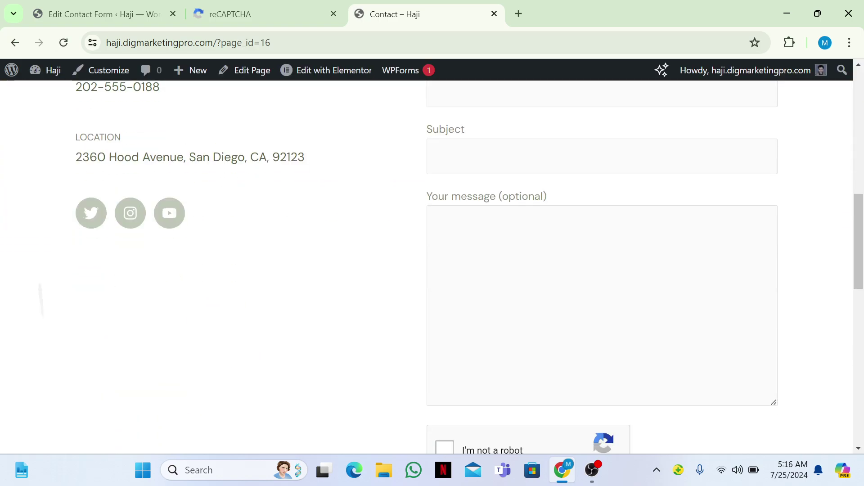
pyautogui.scroll(-4, 166, 176)
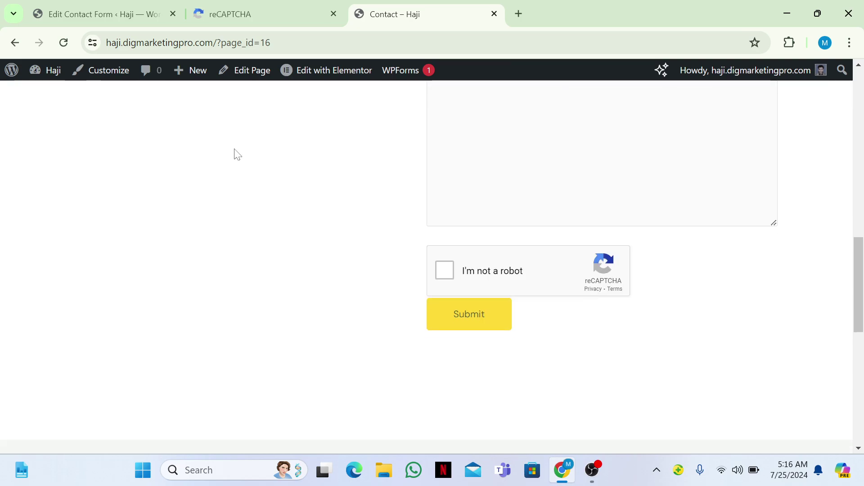
pyautogui.click(447, 279)
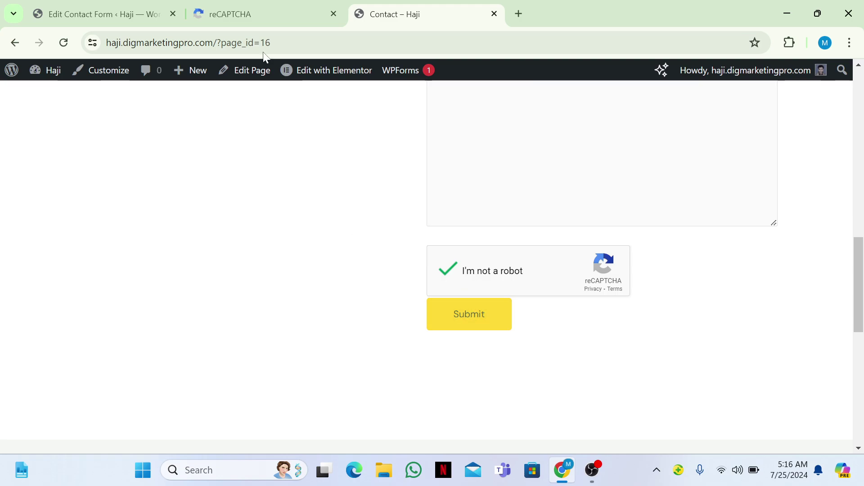
pyautogui.click(103, 5)
pyautogui.scroll(-8, 433, 261)
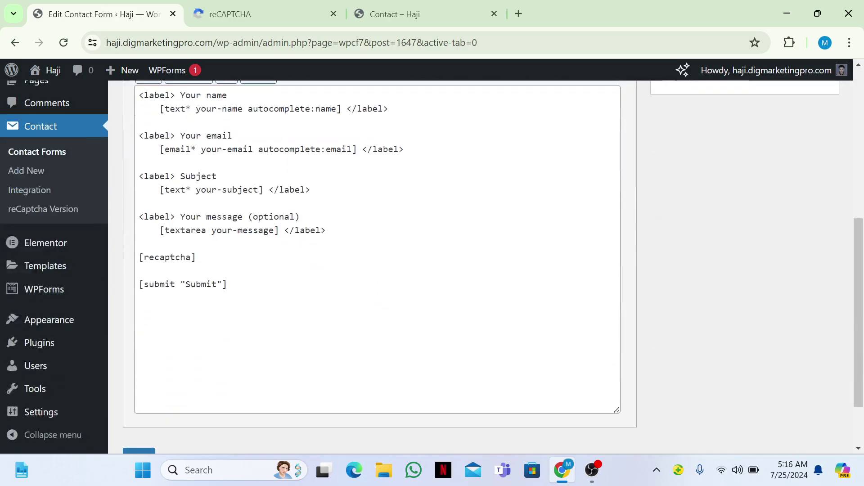
# Put a <label> line above and a </label> line below [recaptcha], then save the form
pyautogui.click(139, 218)
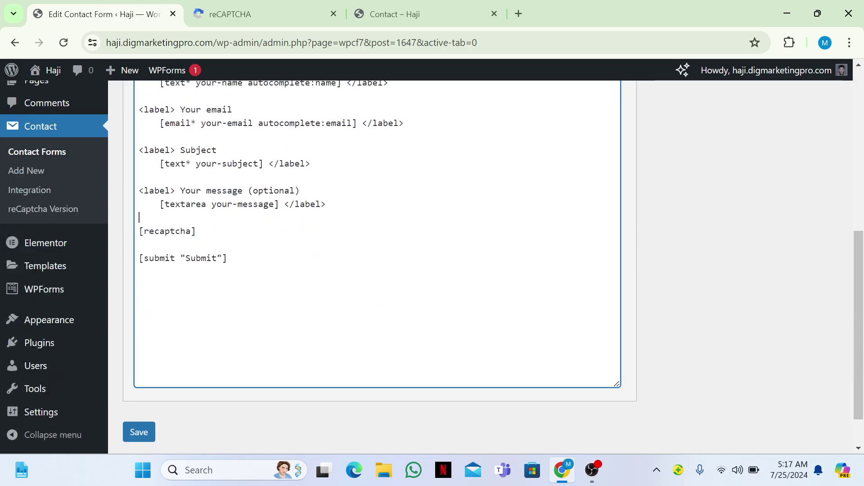
pyautogui.press('Return')
pyautogui.write('<labe')
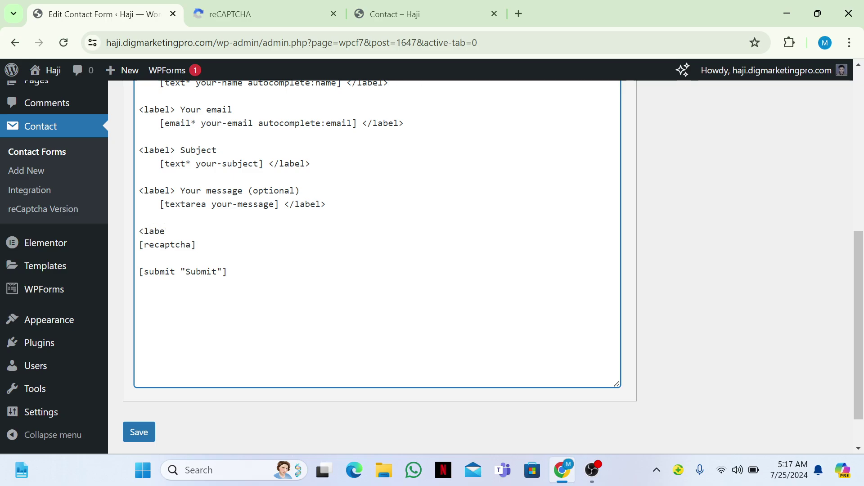
pyautogui.write('l>')
pyautogui.hotkey('shift', 'Home')
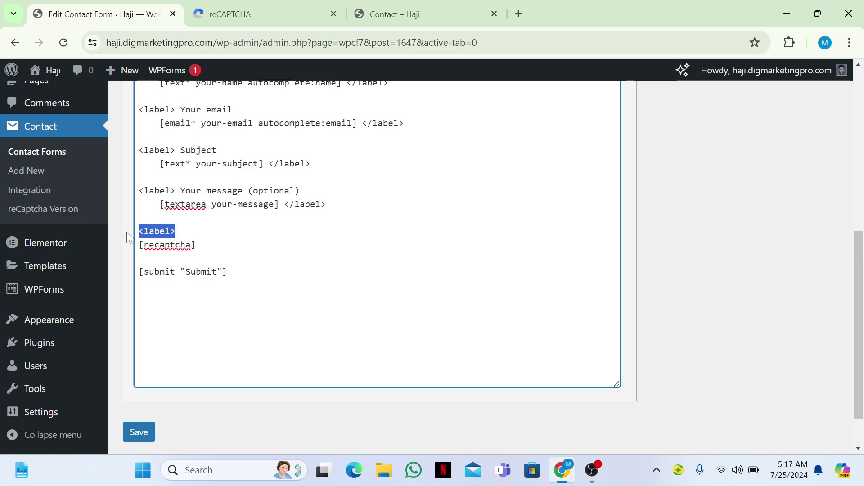
pyautogui.hotkey('ctrl', 'c')
pyautogui.click(195, 245)
pyautogui.press('Return')
pyautogui.hotkey('ctrl', 'v')
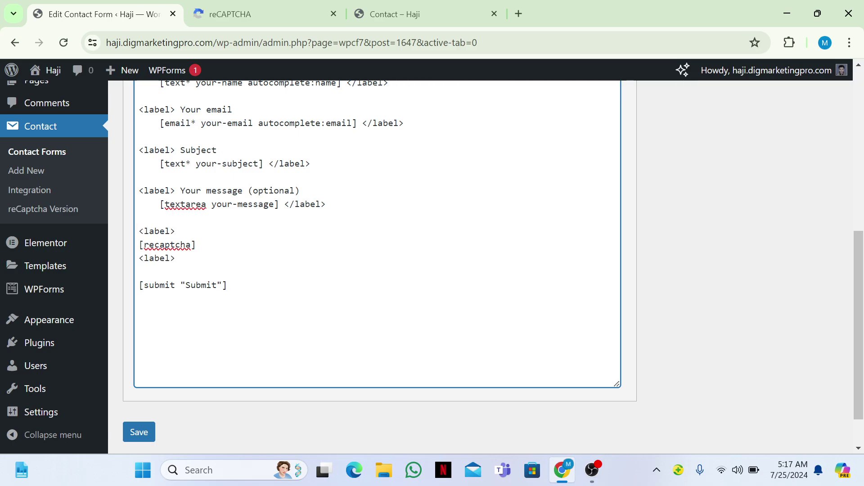
pyautogui.write('/')
pyautogui.click(138, 432)
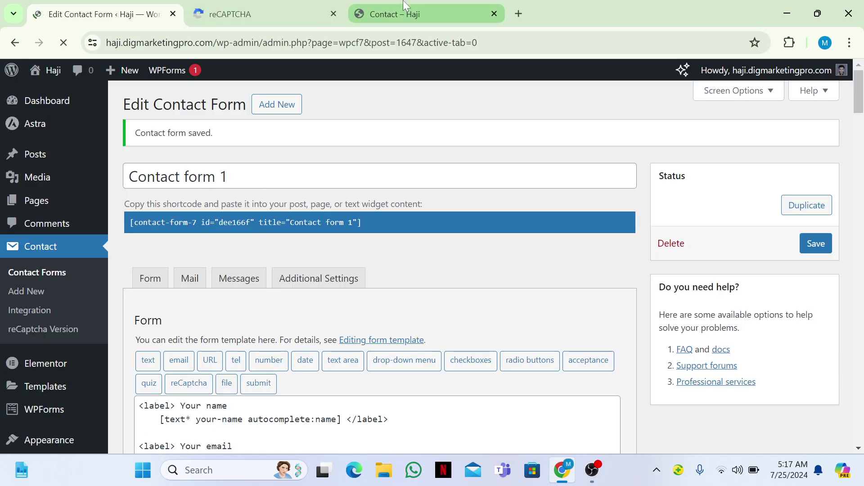
# Reload the live Contact – Haji page to view the spaced reCAPTCHA box above Submit
pyautogui.click(391, 14)
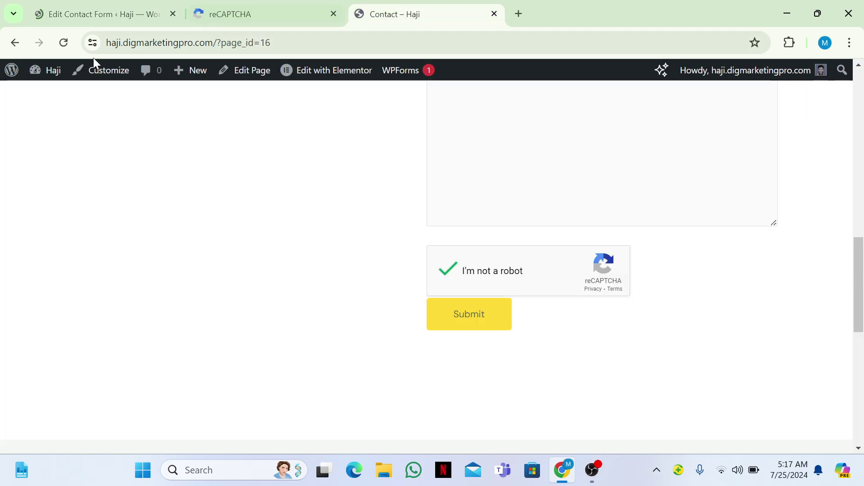
pyautogui.click(63, 43)
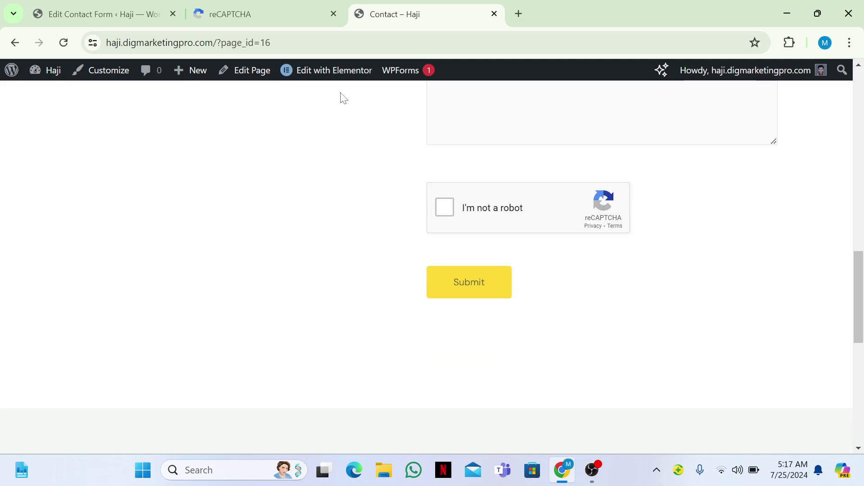
pyautogui.scroll(2, 454, 212)
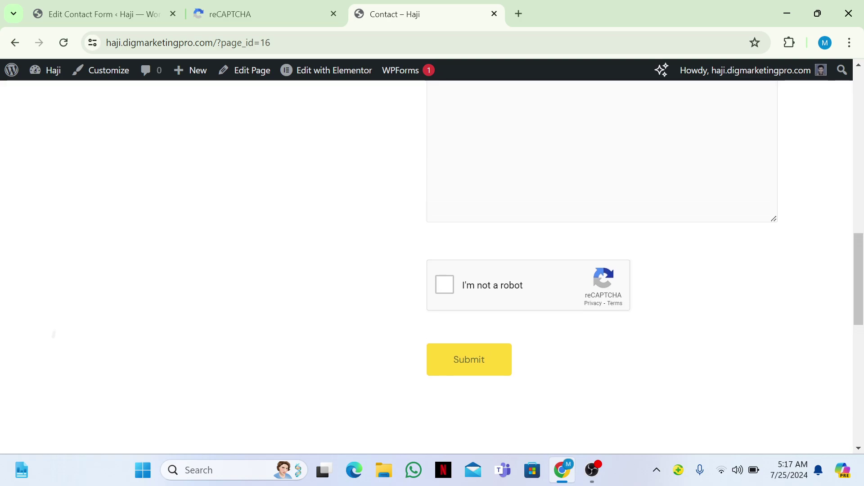
pyautogui.scroll(-1, 450, 218)
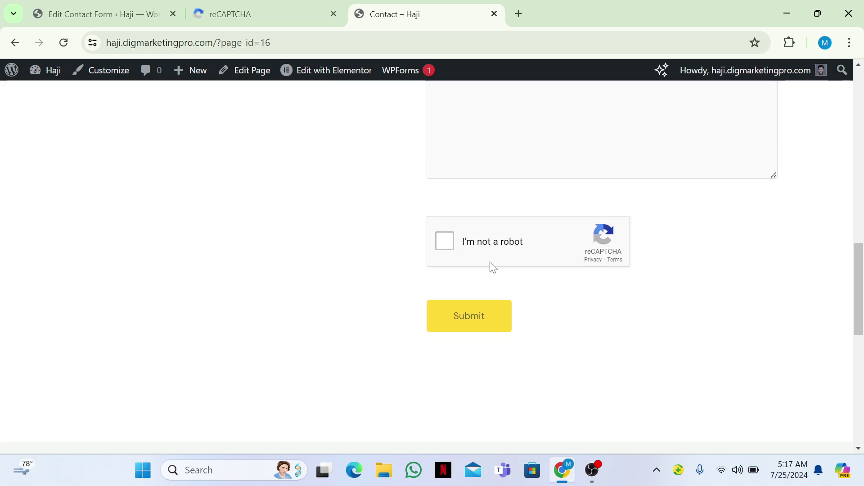